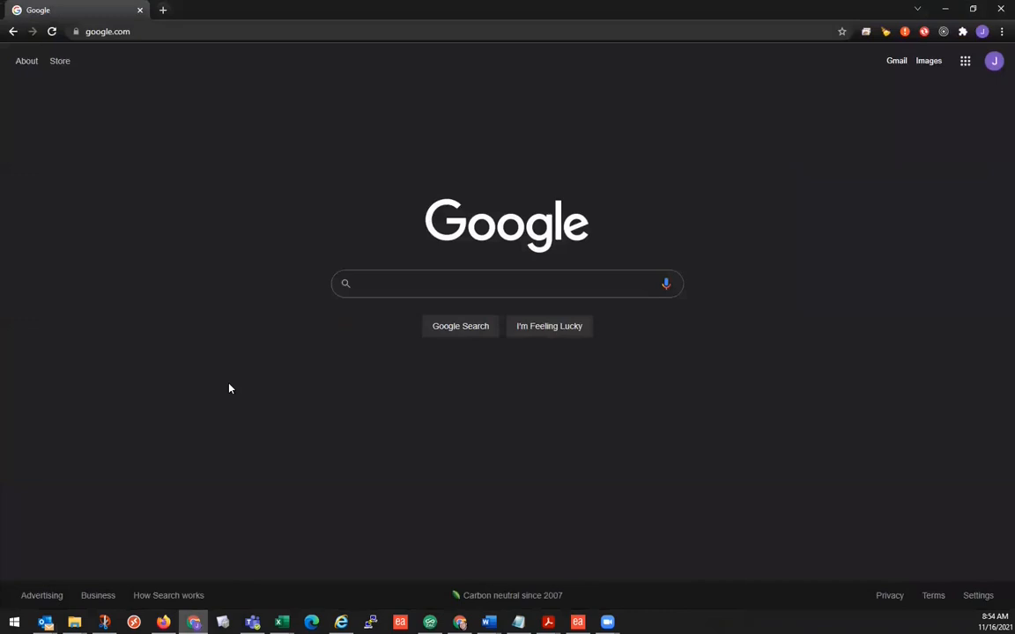
- Go to the Canon U.S.A. website at usa.canon.com
{"action": "left_click", "coordinate": [197, 33]}
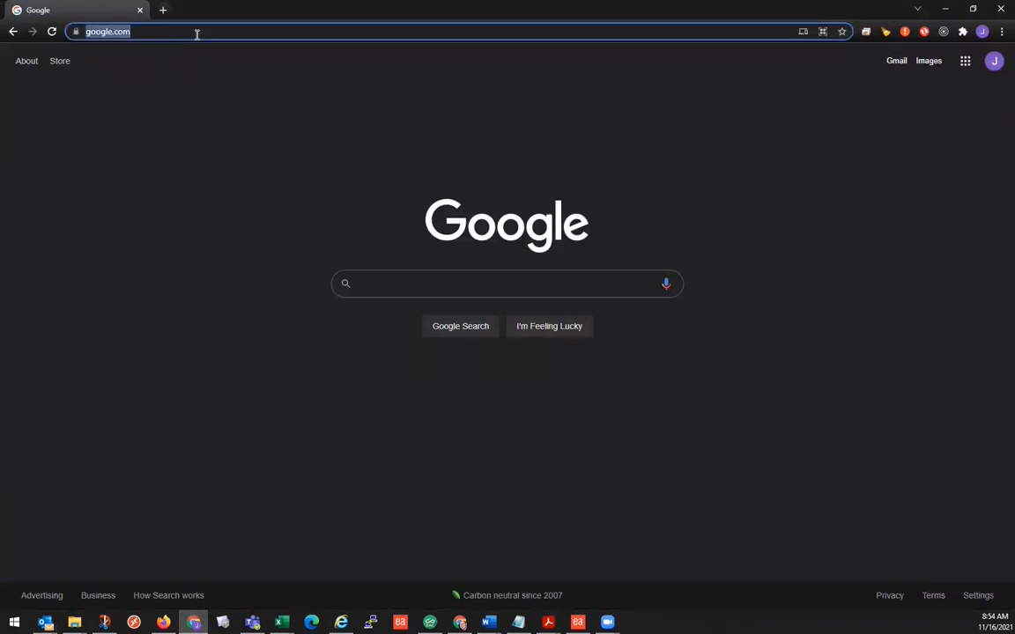
{"action": "type", "text": "usa.xc"}
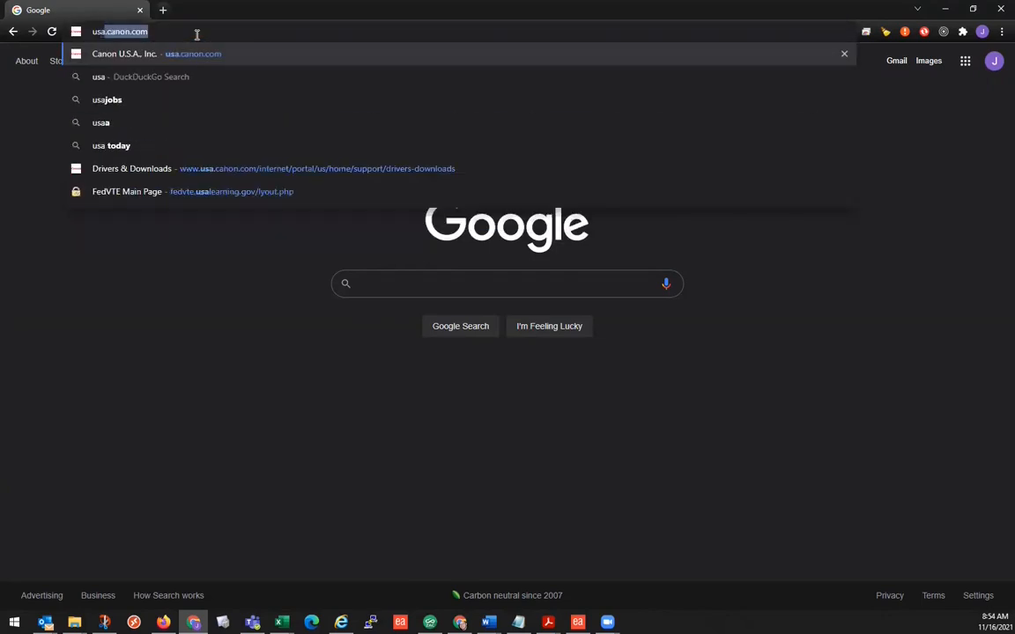
{"action": "key", "text": "BackSpace"}
{"action": "key", "text": "BackSpace"}
{"action": "type", "text": "c"}
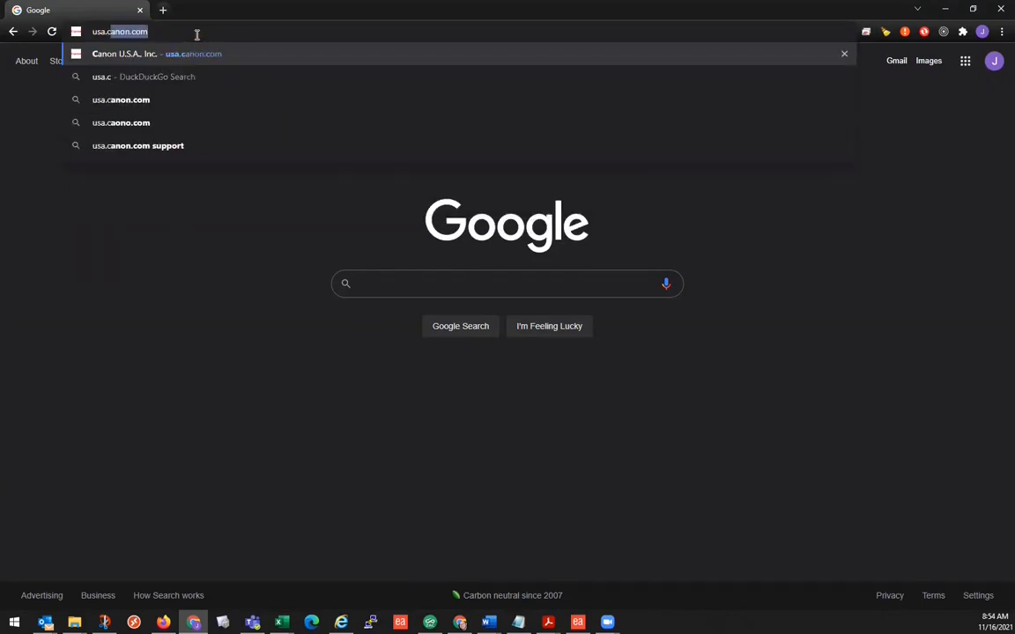
{"action": "type", "text": "anon.co"}
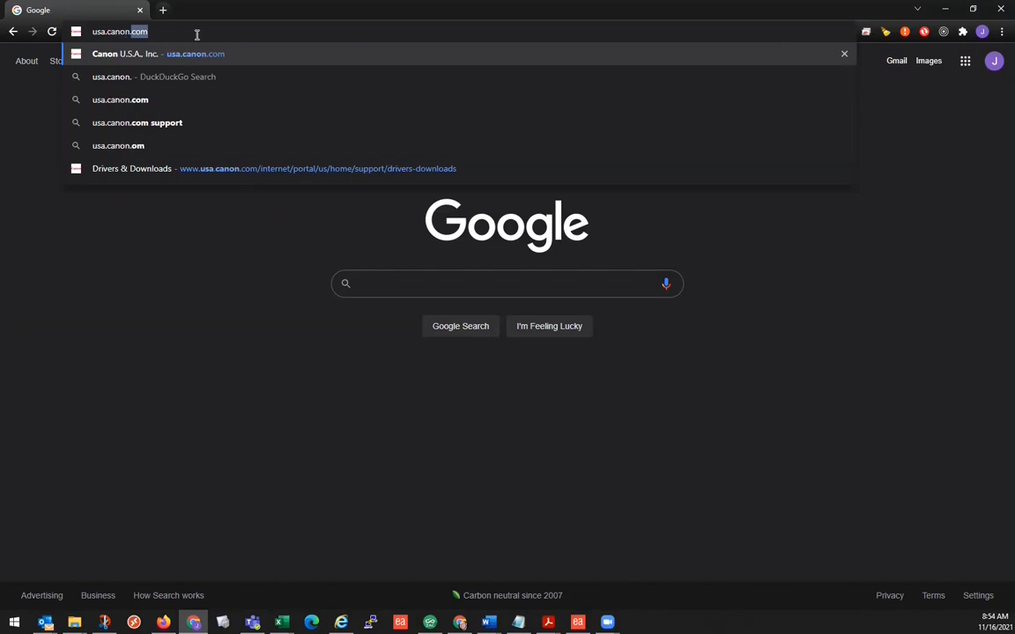
{"action": "type", "text": "m"}
{"action": "key", "text": "Return"}
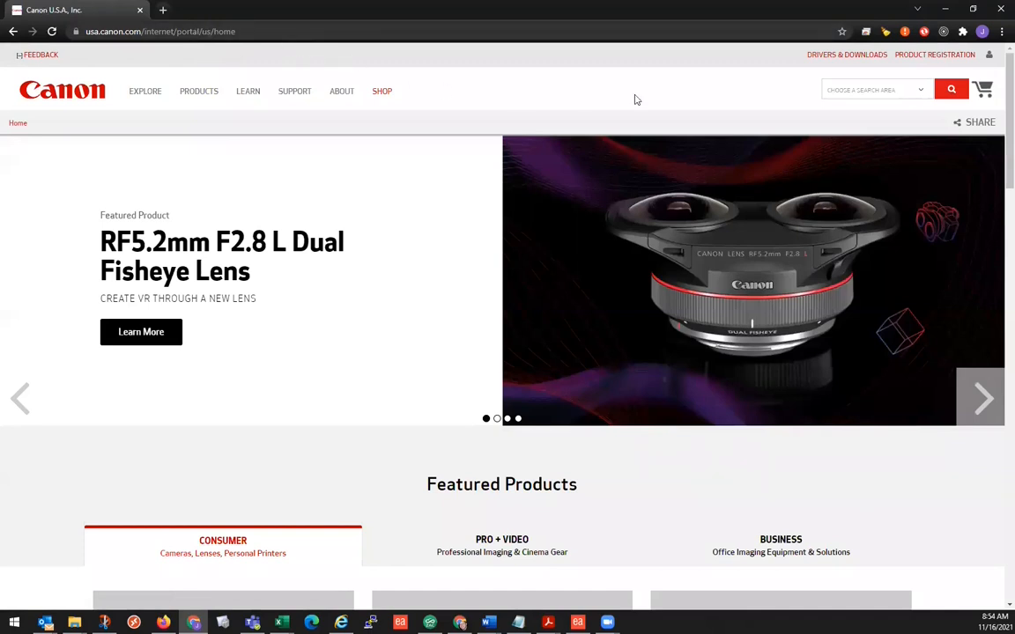
- In Canon's Drivers & Downloads support area, search for 584 and open the imageRUNNER ADVANCE DX C5840i product page
{"action": "left_click", "coordinate": [853, 60]}
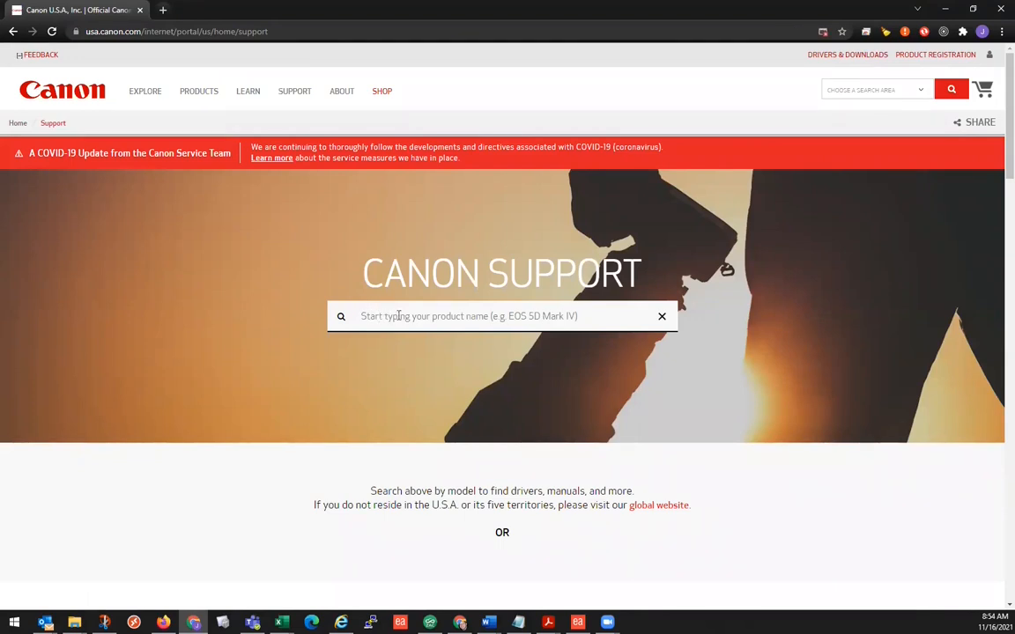
{"action": "left_click", "coordinate": [399, 315]}
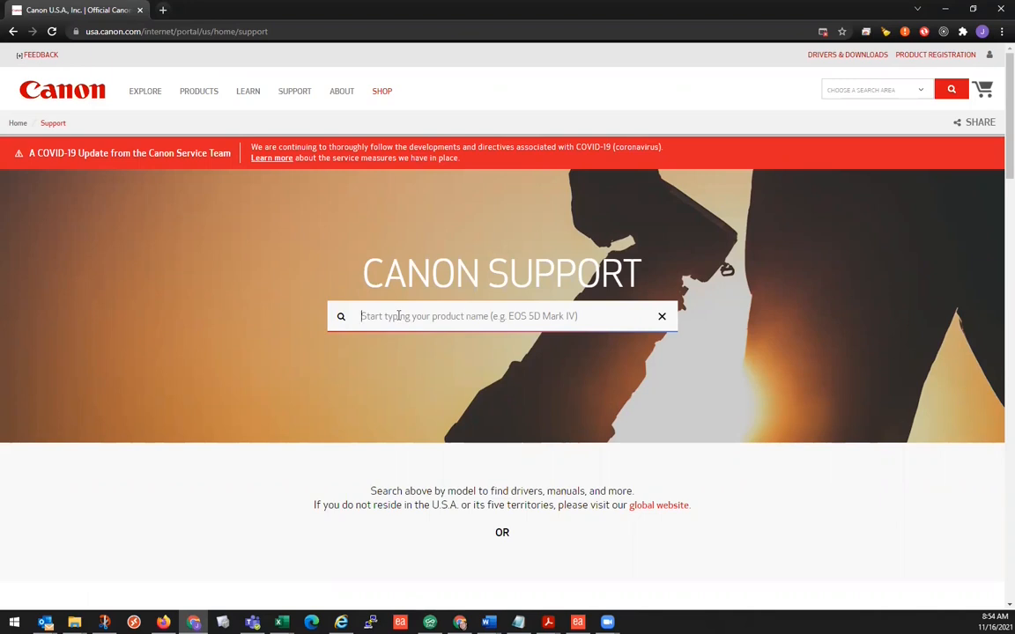
{"action": "type", "text": "5"}
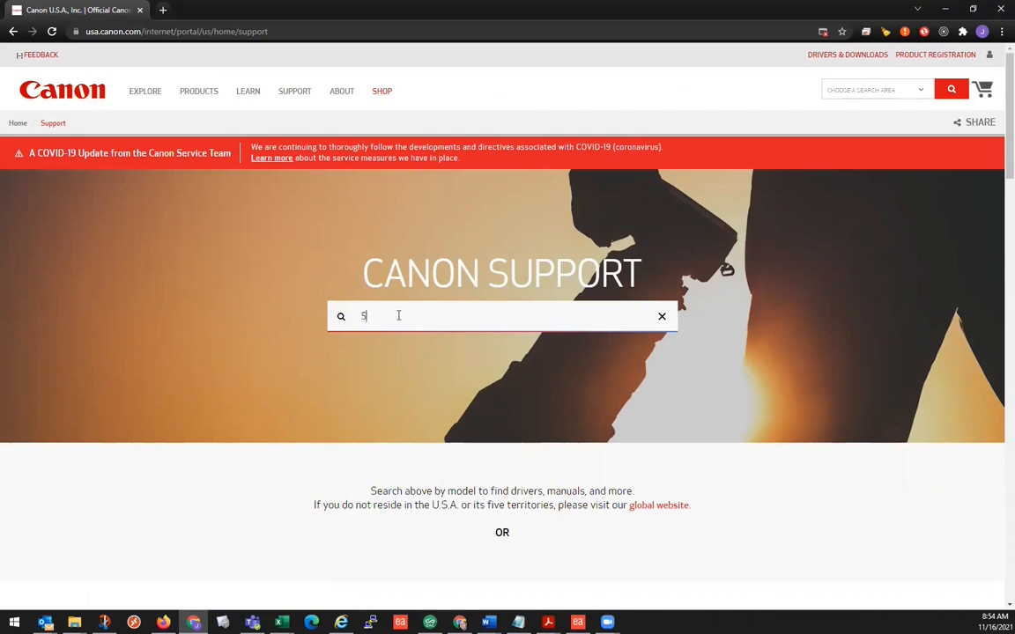
{"action": "type", "text": "84"}
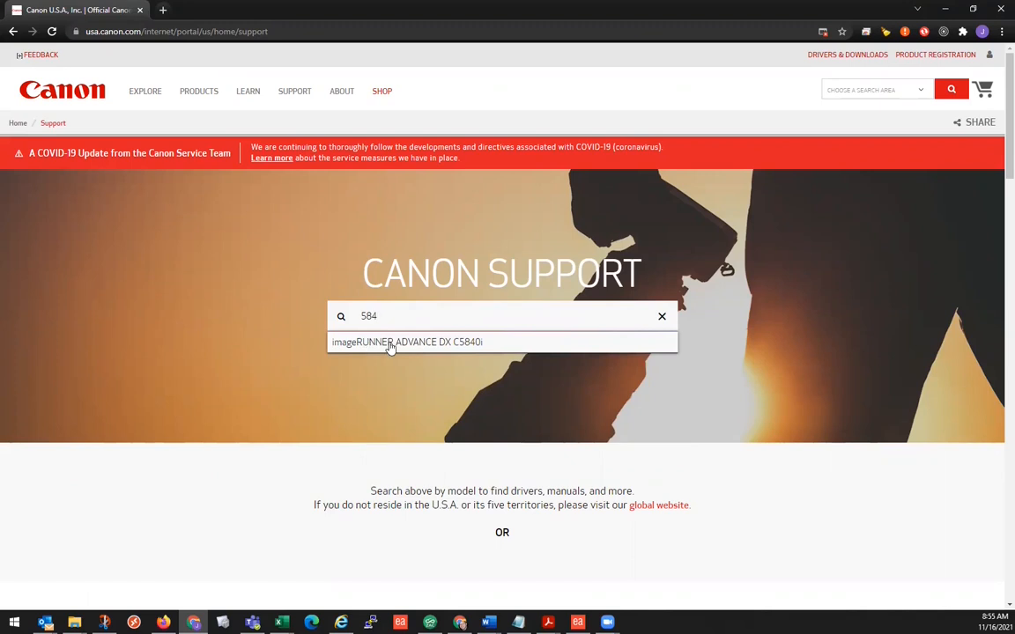
{"action": "left_click", "coordinate": [441, 343]}
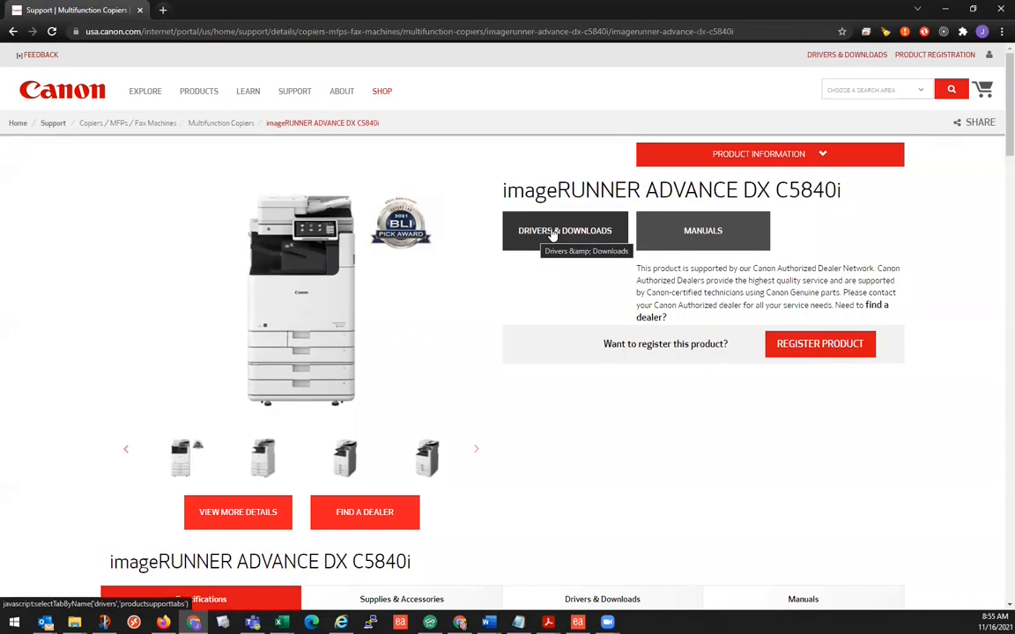
- Download the recommended driver Generic_Plus_UFRII_v2.50_Set-up_x64.exe for the C5840i and dismiss the download instructions
{"action": "left_click", "coordinate": [580, 235]}
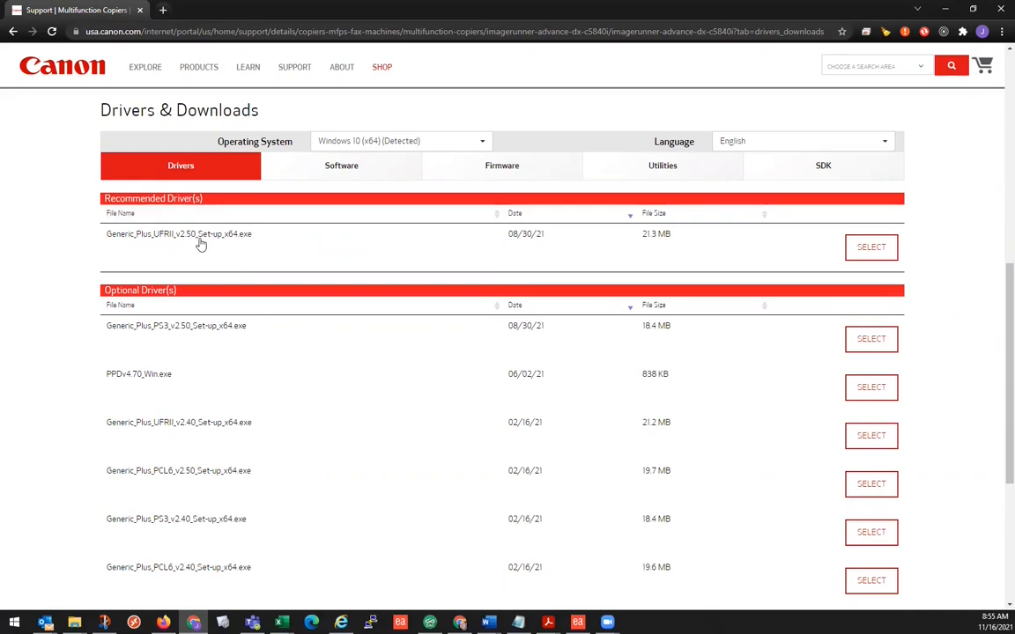
{"action": "left_click", "coordinate": [871, 250]}
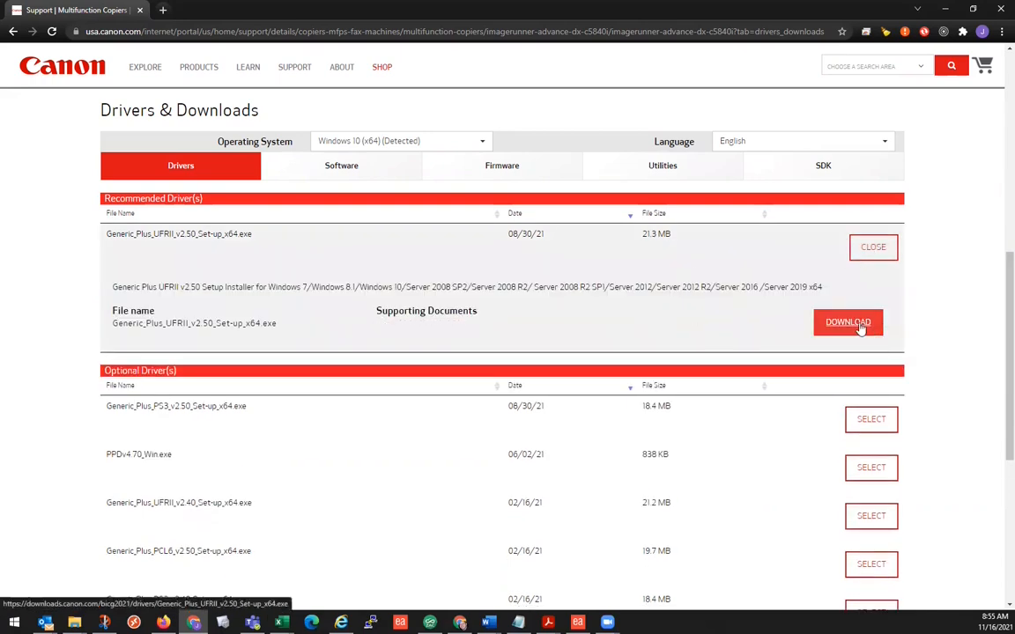
{"action": "left_click", "coordinate": [855, 325]}
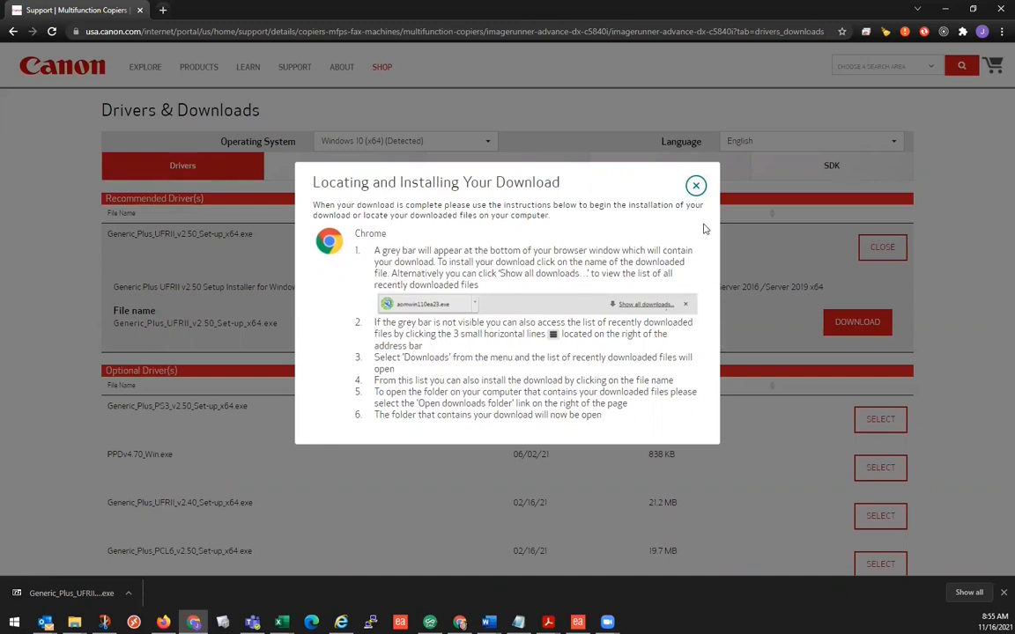
{"action": "left_click", "coordinate": [696, 185]}
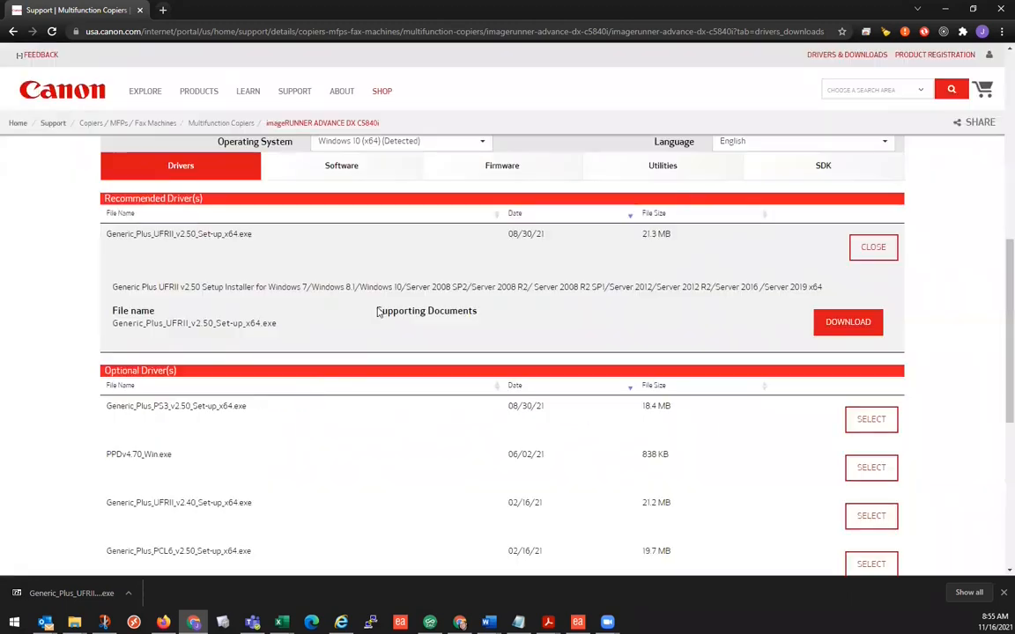
- Open the downloaded self-extracting driver archive and extract it to the suggested Downloads folder
{"action": "left_click", "coordinate": [129, 596]}
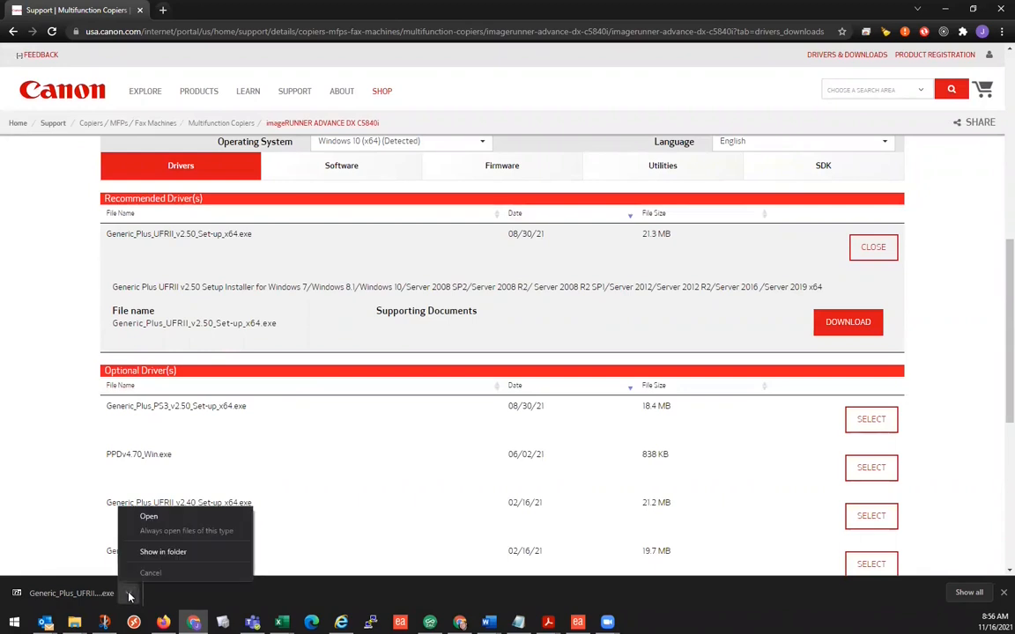
{"action": "left_click", "coordinate": [146, 518]}
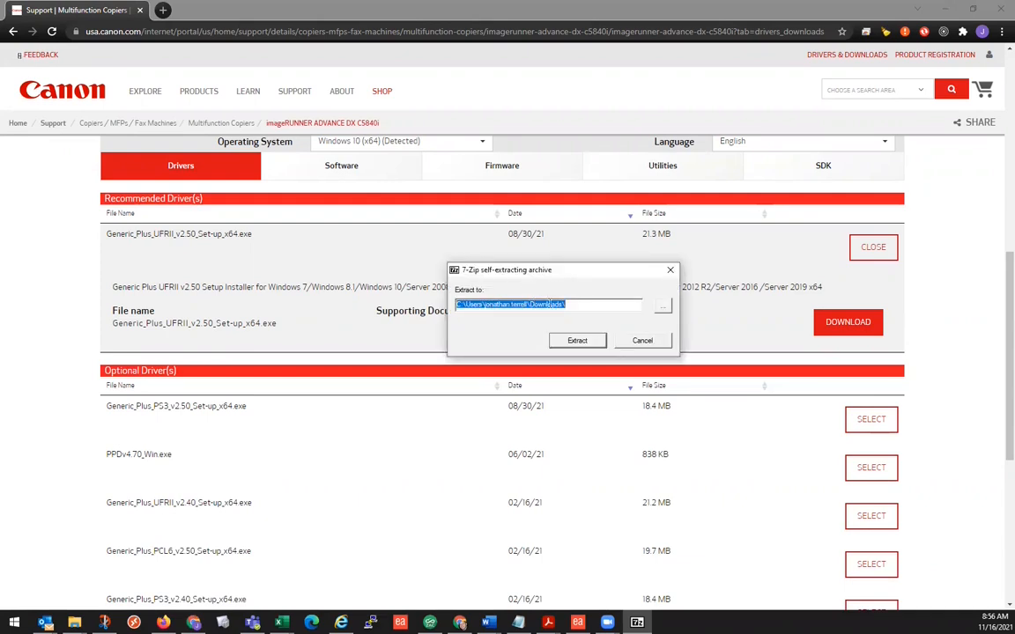
{"action": "left_click", "coordinate": [573, 343]}
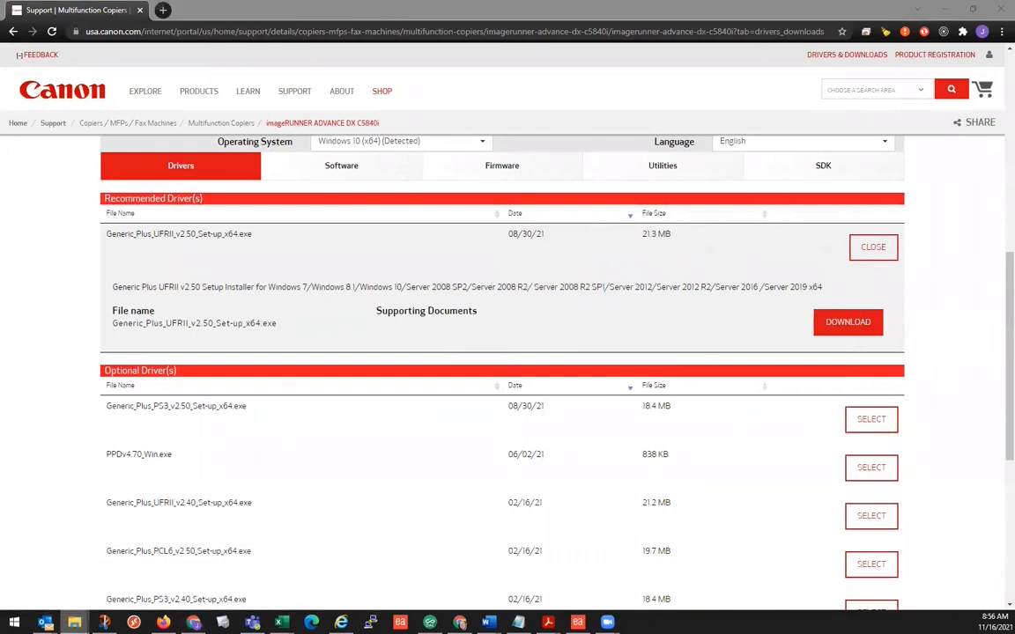
- Open a File Explorer window and go to the extracted Generic_Plus_UFRII_v2.50_Set-up_x64 folder in Downloads
{"action": "right_click", "coordinate": [74, 622]}
{"action": "left_click", "coordinate": [50, 561]}
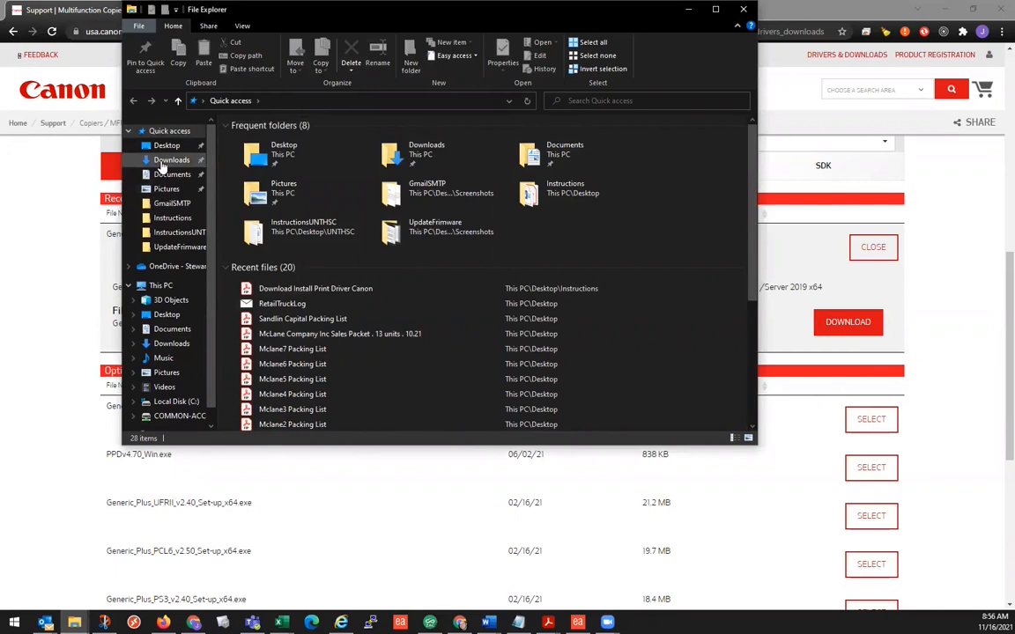
{"action": "left_click", "coordinate": [162, 160]}
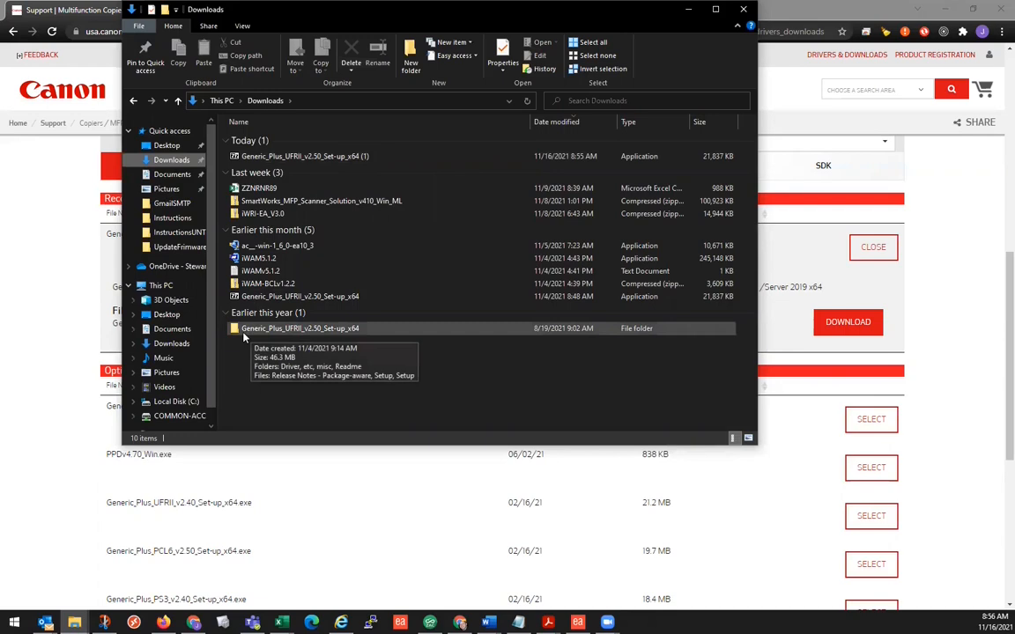
{"action": "left_click", "coordinate": [293, 330]}
{"action": "double_click", "coordinate": [292, 329]}
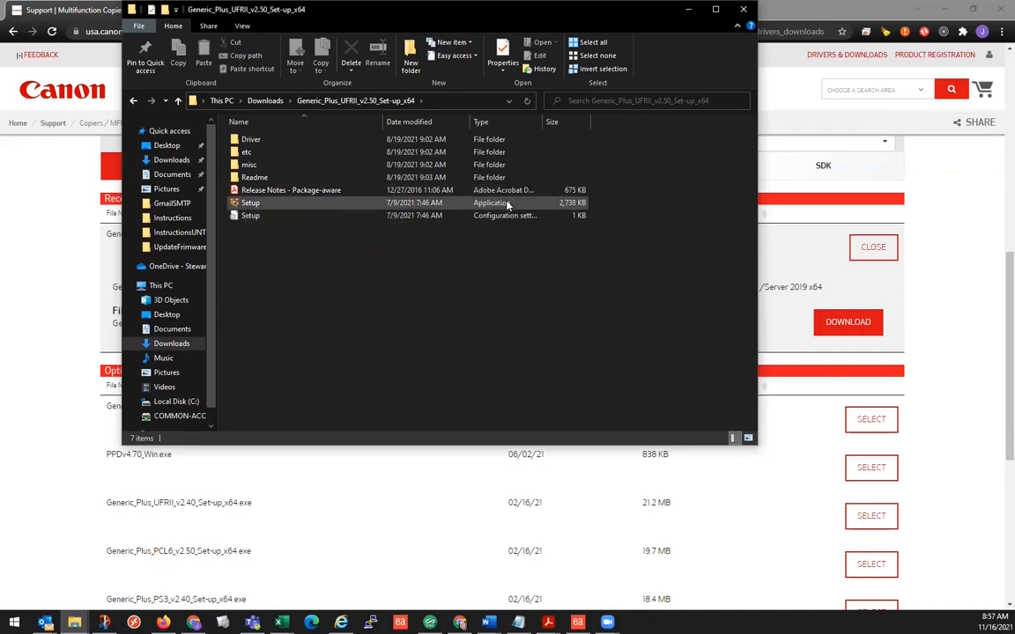
- Run the Setup application from the driver folder and continue with the Use OS Language Settings option
{"action": "left_click", "coordinate": [415, 207]}
{"action": "double_click", "coordinate": [415, 207]}
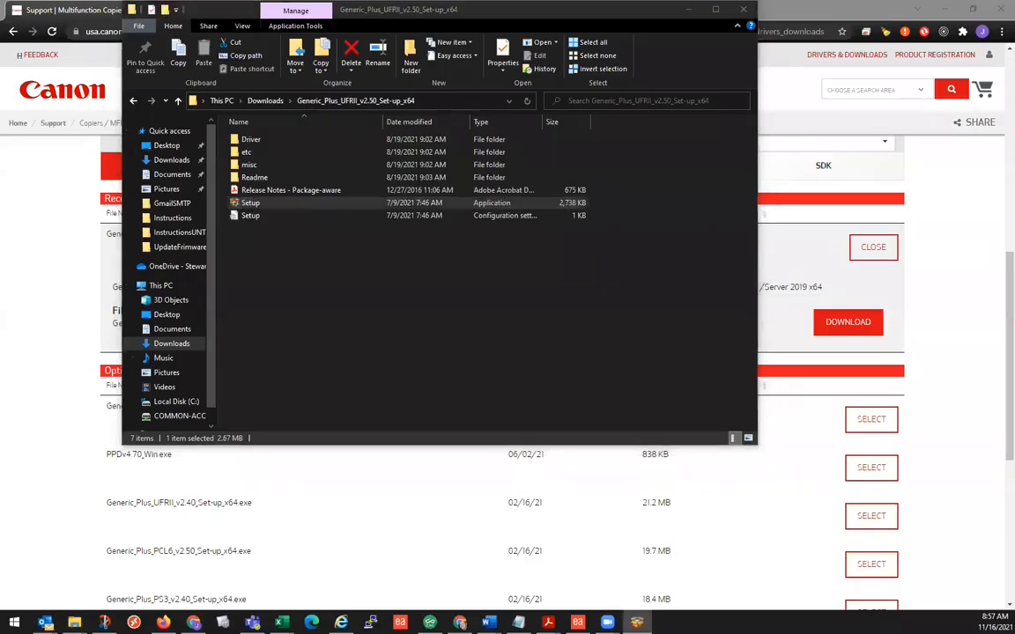
{"action": "left_click_drag", "start_coordinate": [412, 236], "coordinate": [499, 235]}
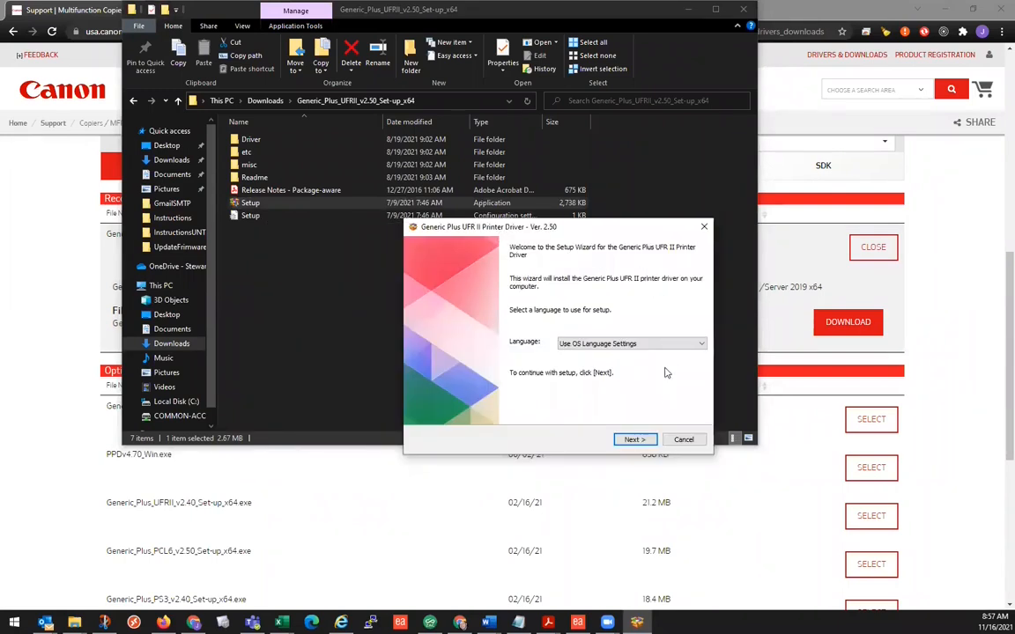
{"action": "left_click", "coordinate": [638, 440]}
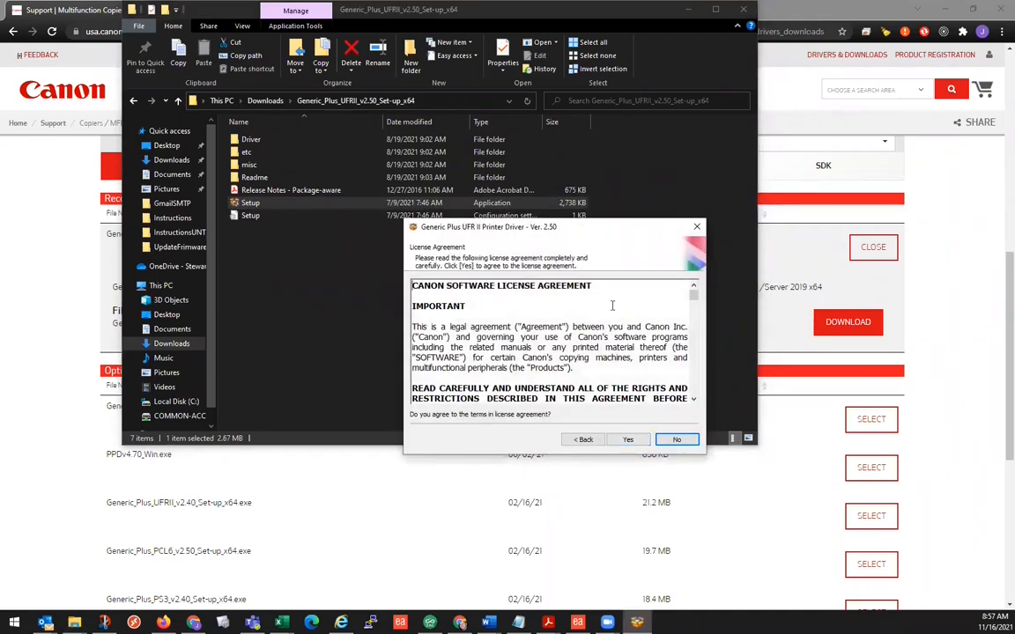
- Read through the Canon software license agreement to its end and accept it
{"action": "scroll", "coordinate": [613, 344], "scroll_direction": "down", "scroll_amount": 5}
{"action": "scroll", "coordinate": [612, 348], "scroll_direction": "down", "scroll_amount": 15}
{"action": "scroll", "coordinate": [596, 414], "scroll_direction": "down", "scroll_amount": 3}
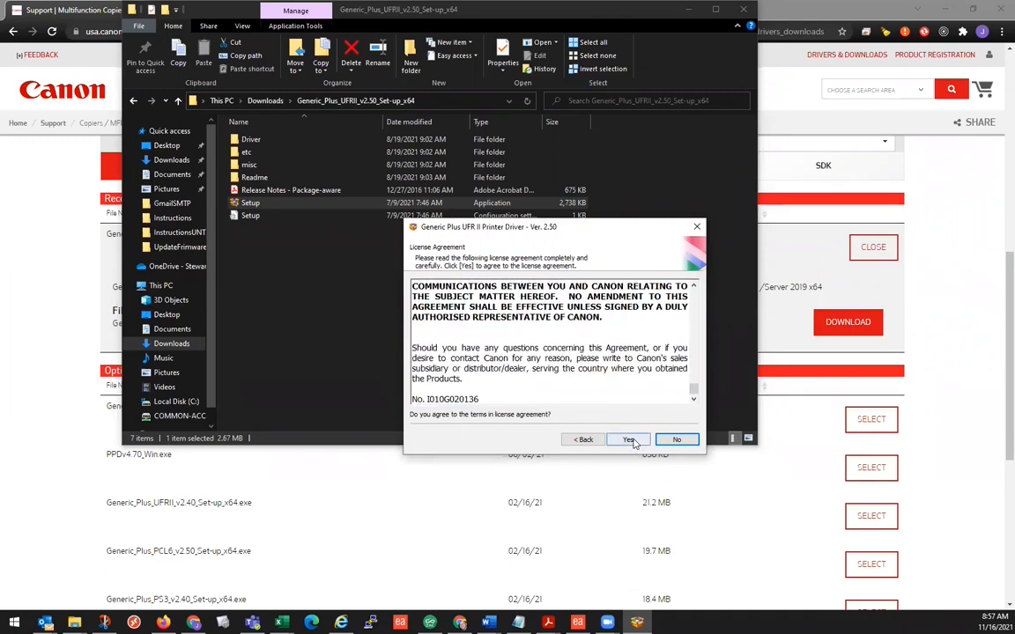
{"action": "left_click", "coordinate": [630, 440]}
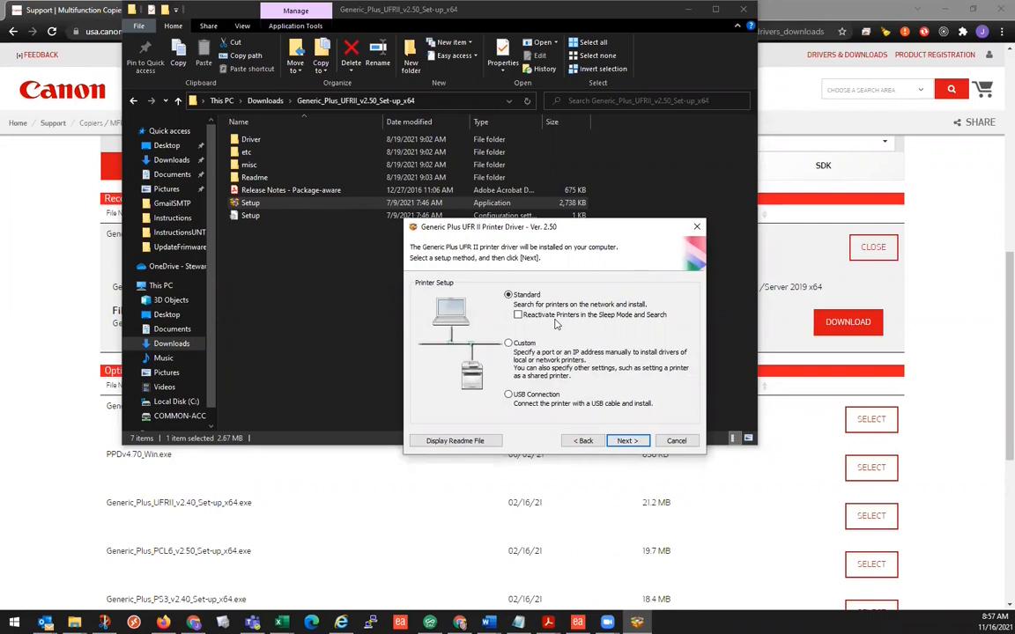
- Choose the Custom setup method and continue with Add New Printers and the Auto Select configuration profile
{"action": "left_click", "coordinate": [509, 347]}
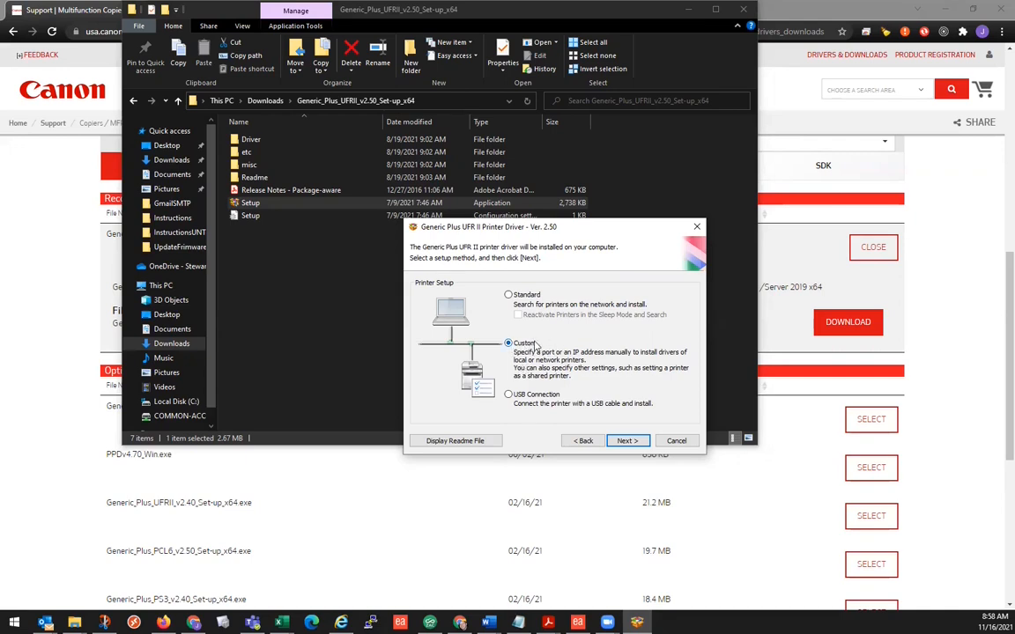
{"action": "left_click", "coordinate": [625, 440]}
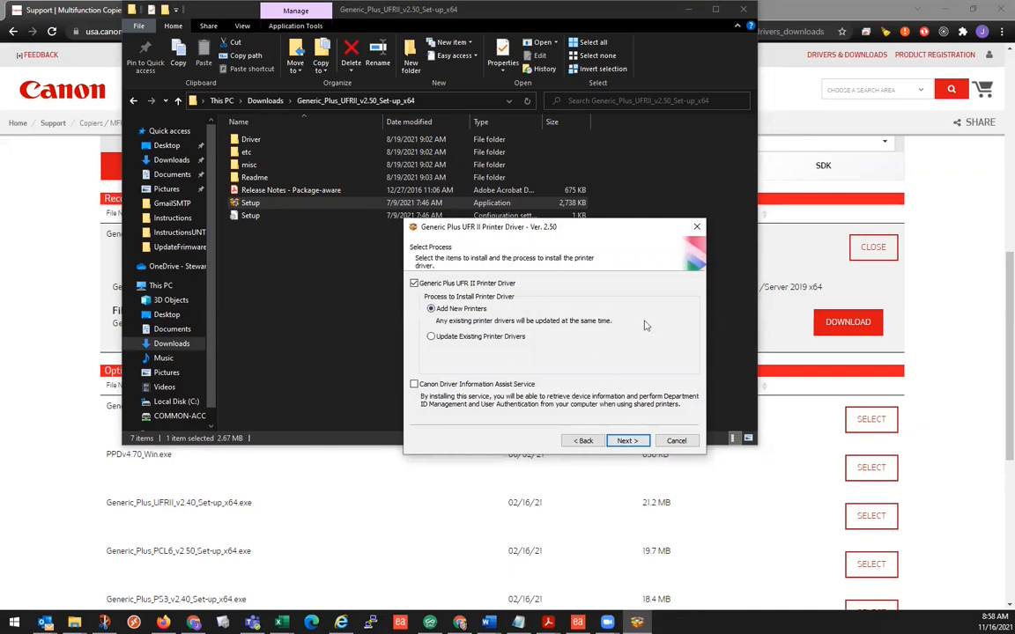
{"action": "left_click", "coordinate": [633, 442]}
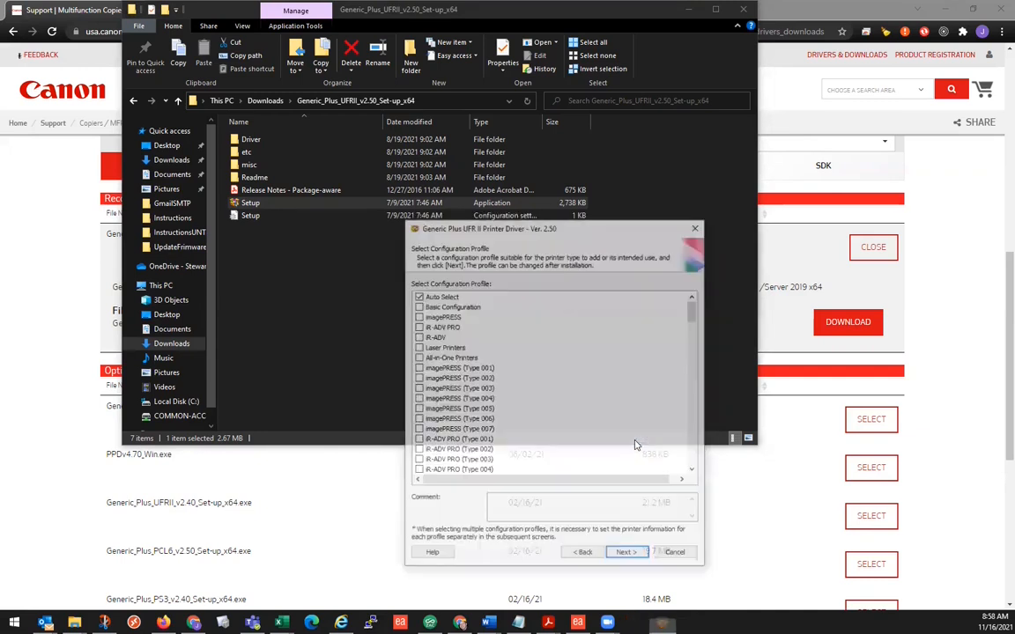
{"action": "left_click", "coordinate": [638, 556]}
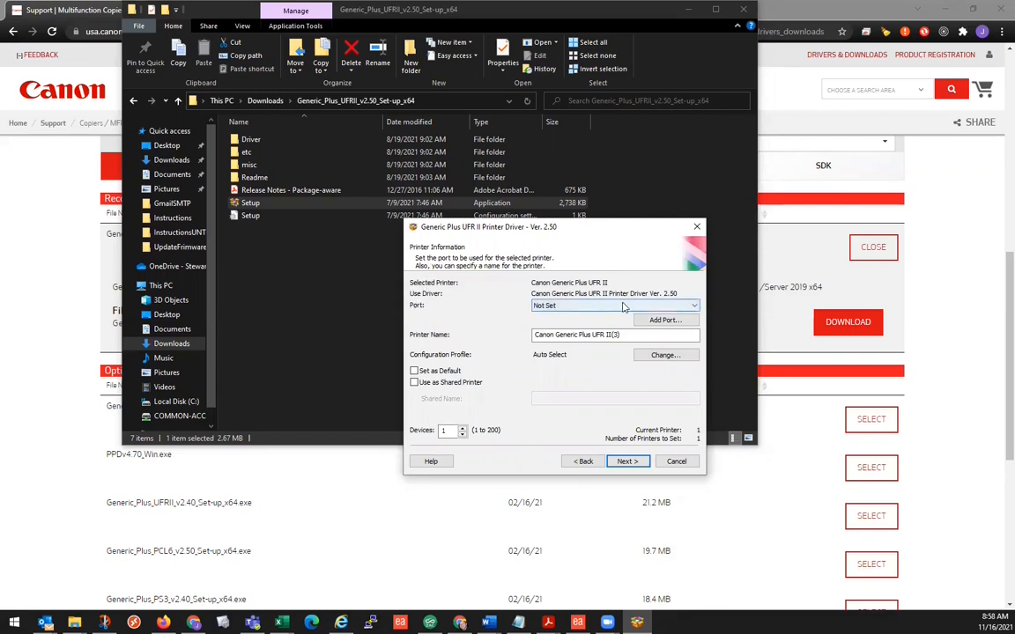
- Add a Standard TCP/IP port for the printer at IP address 192.168.2.54, keeping the suggested port name
{"action": "left_click", "coordinate": [666, 320]}
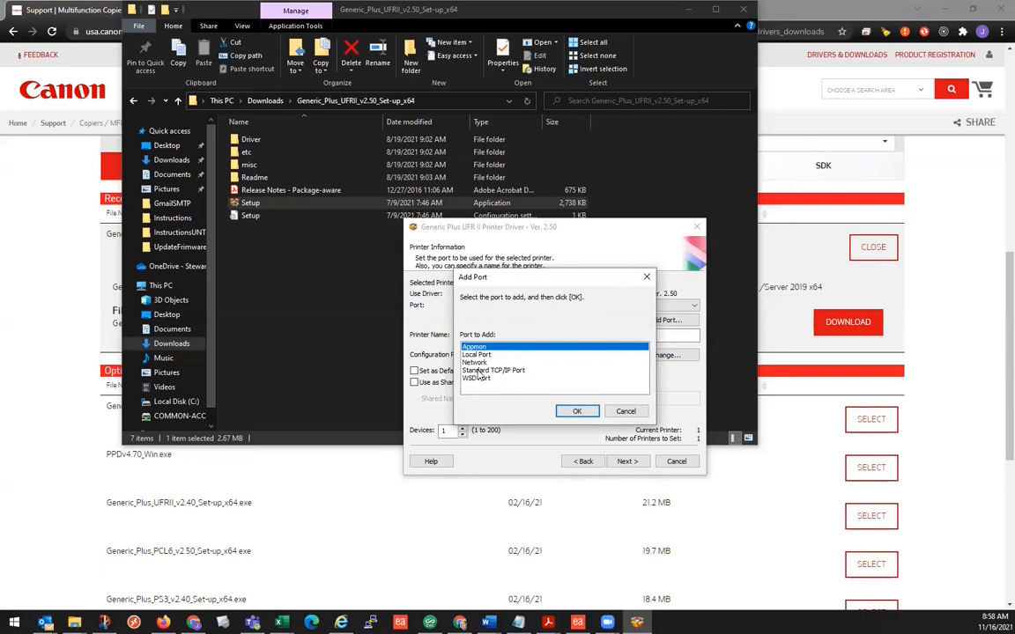
{"action": "left_click", "coordinate": [481, 370]}
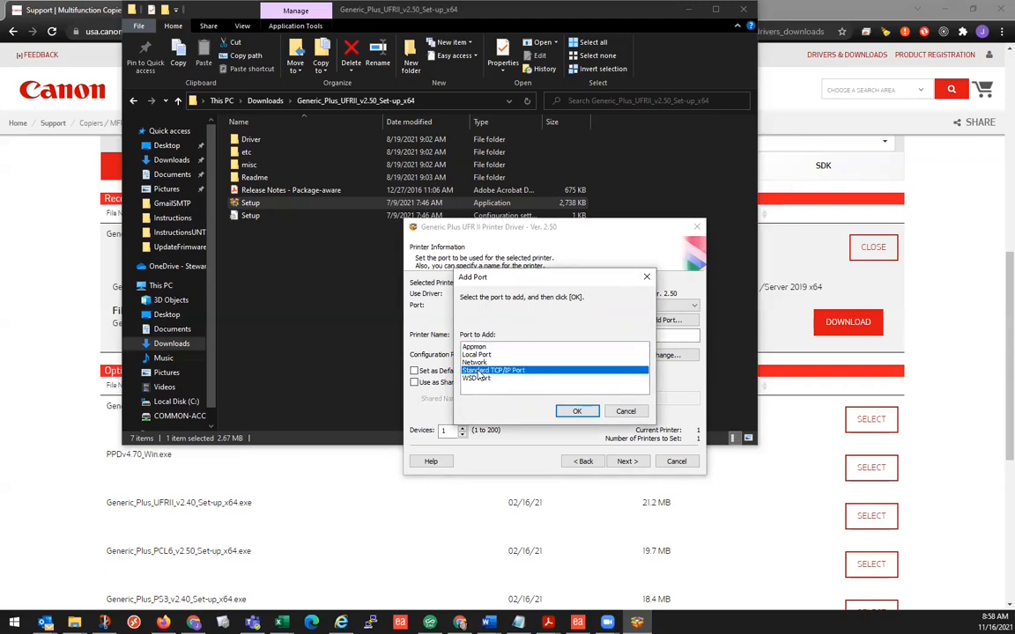
{"action": "left_click", "coordinate": [577, 412]}
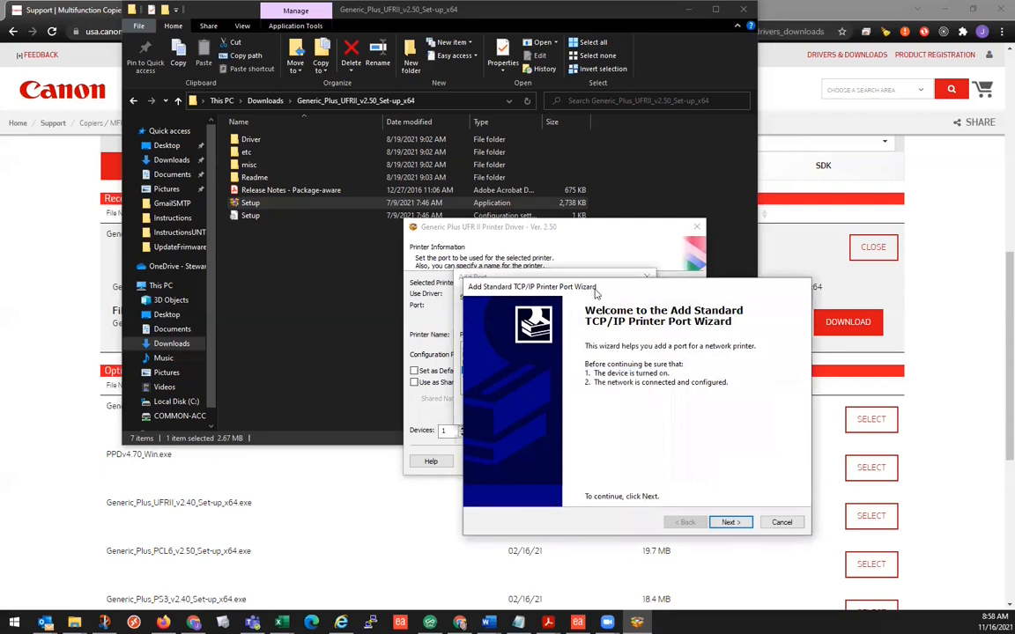
{"action": "left_click_drag", "start_coordinate": [596, 292], "coordinate": [566, 257]}
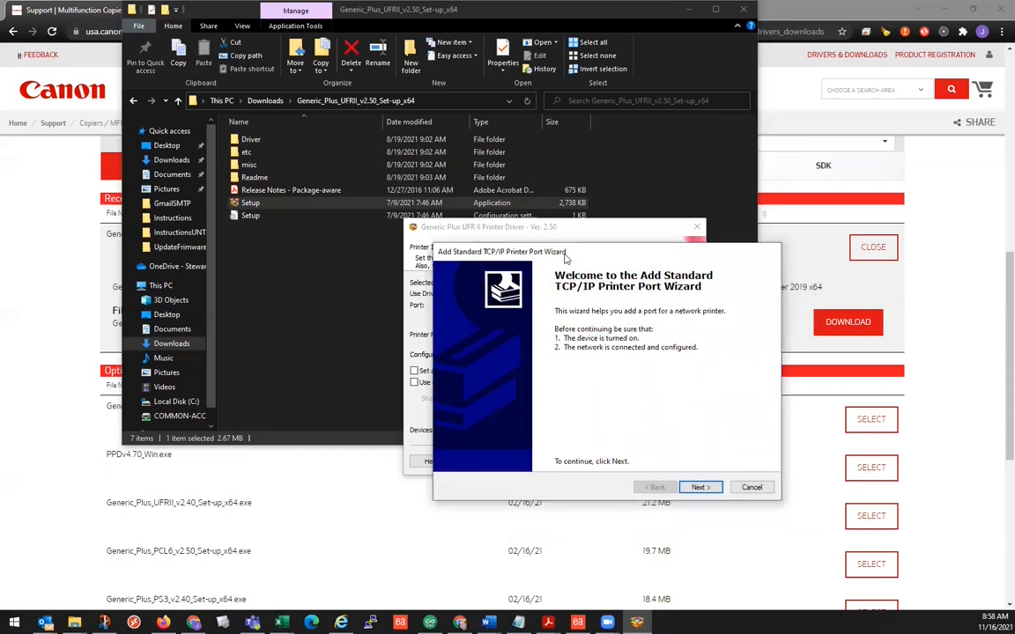
{"action": "left_click", "coordinate": [698, 488]}
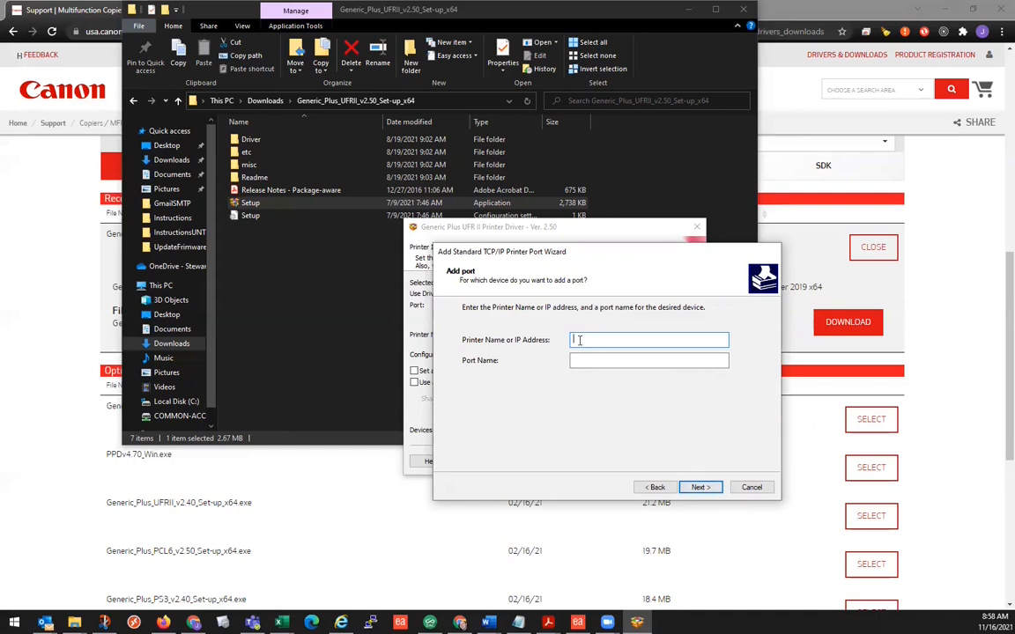
{"action": "type", "text": "192.168.2.54"}
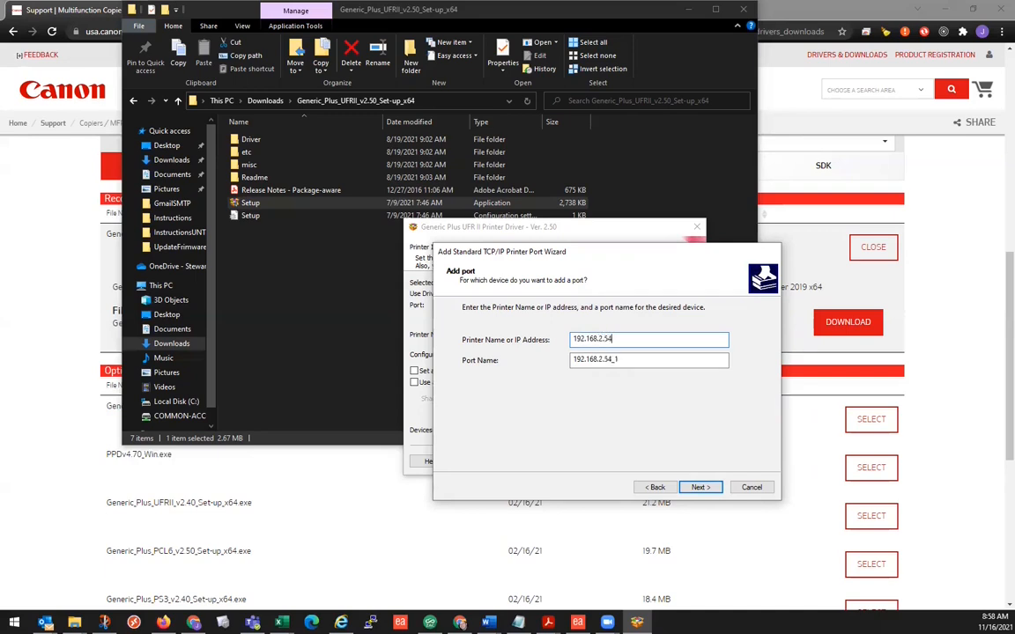
{"action": "left_click", "coordinate": [707, 489]}
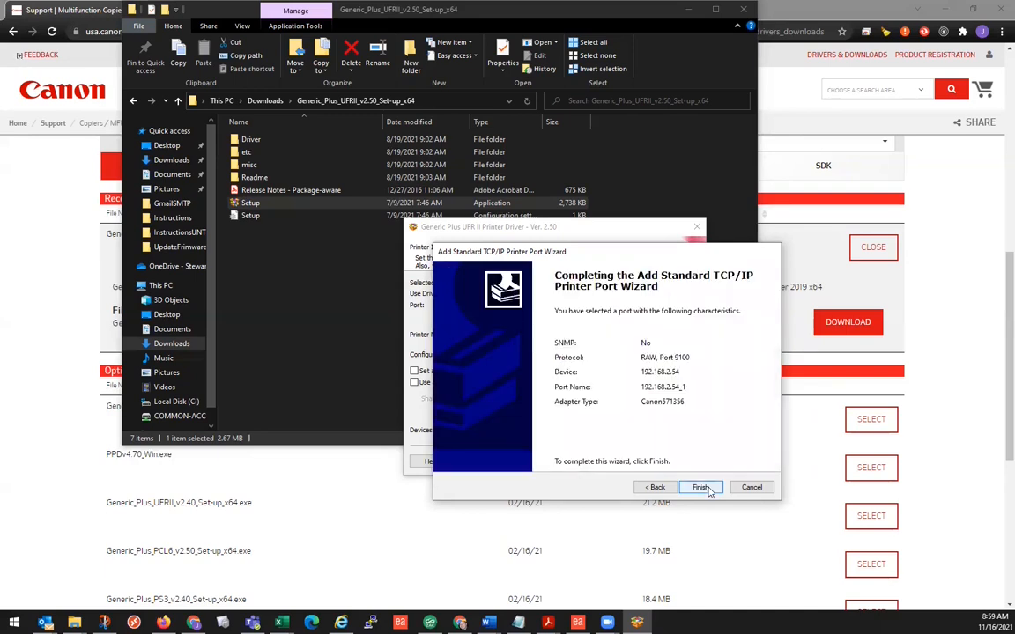
{"action": "left_click", "coordinate": [701, 489]}
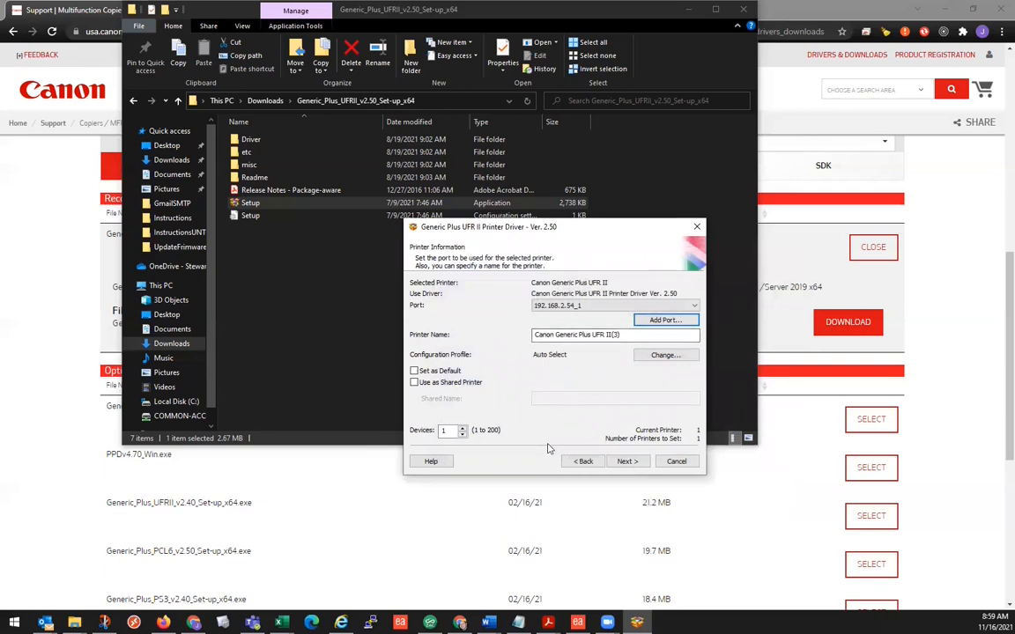
- Accept the printer information and start installing the driver with the listed settings
{"action": "left_click", "coordinate": [628, 461]}
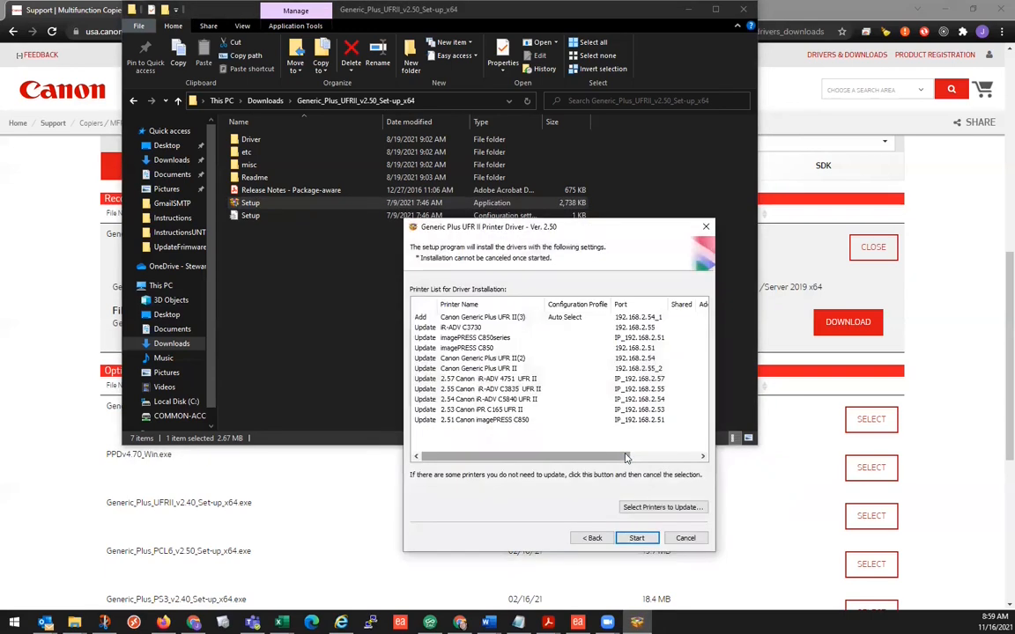
{"action": "left_click", "coordinate": [638, 540]}
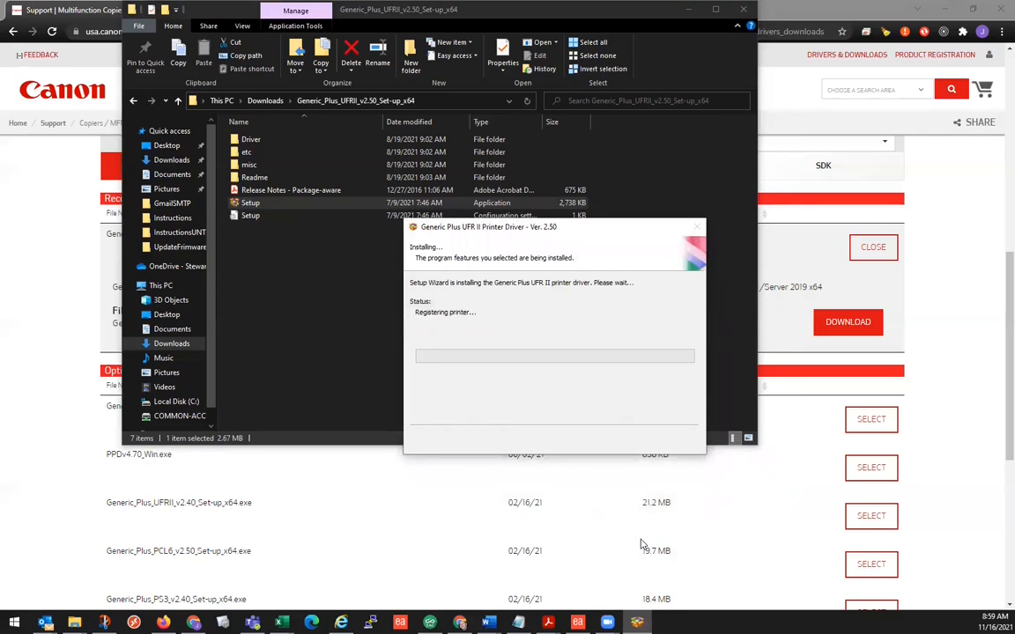